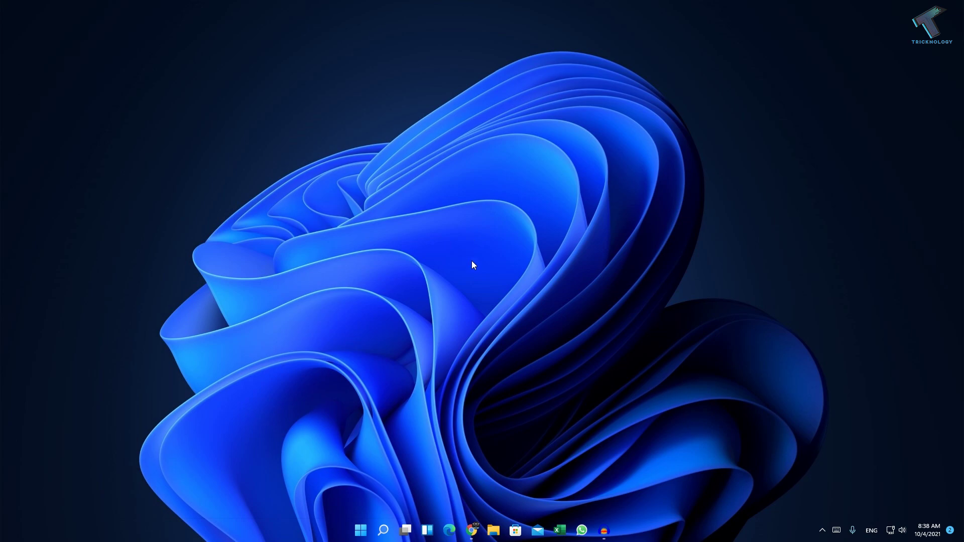
- Search Windows for 'control panel' to bring up the Control Panel app
{"action": "left_click", "coordinate": [383, 530]}
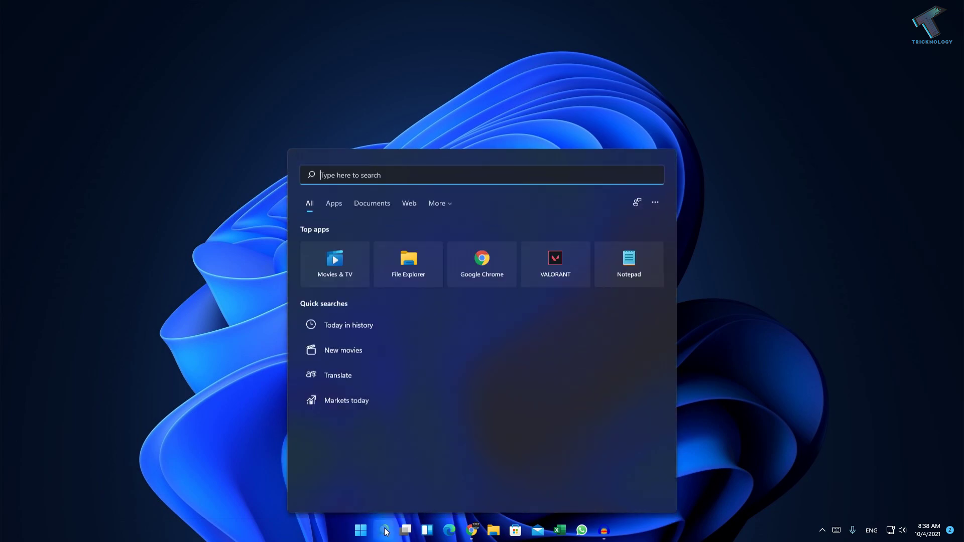
{"action": "type", "text": "con"}
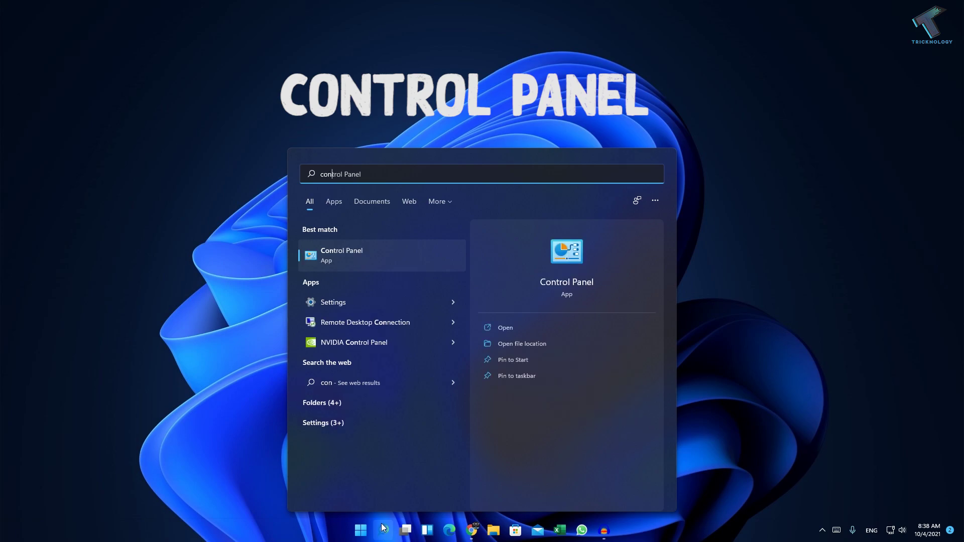
{"action": "type", "text": "trol"}
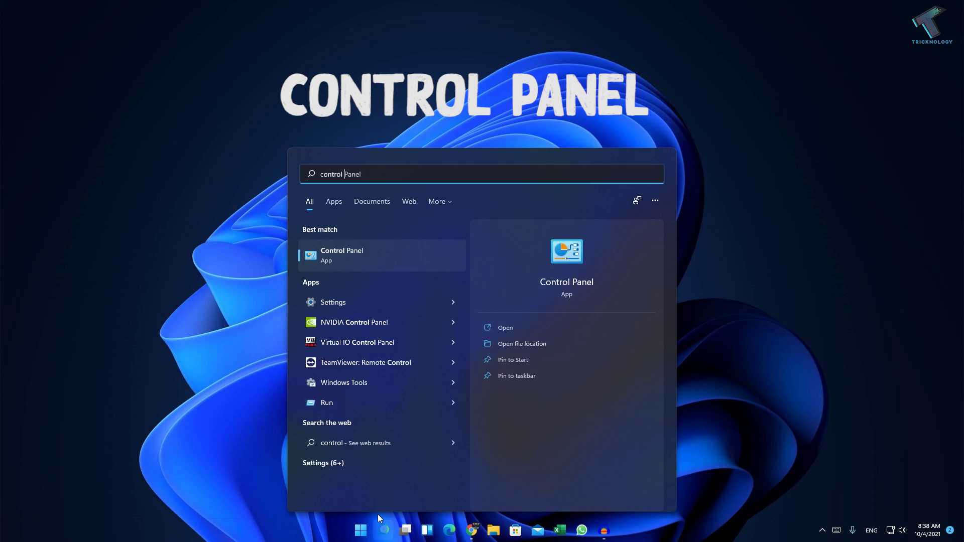
{"action": "type", "text": " pnel"}
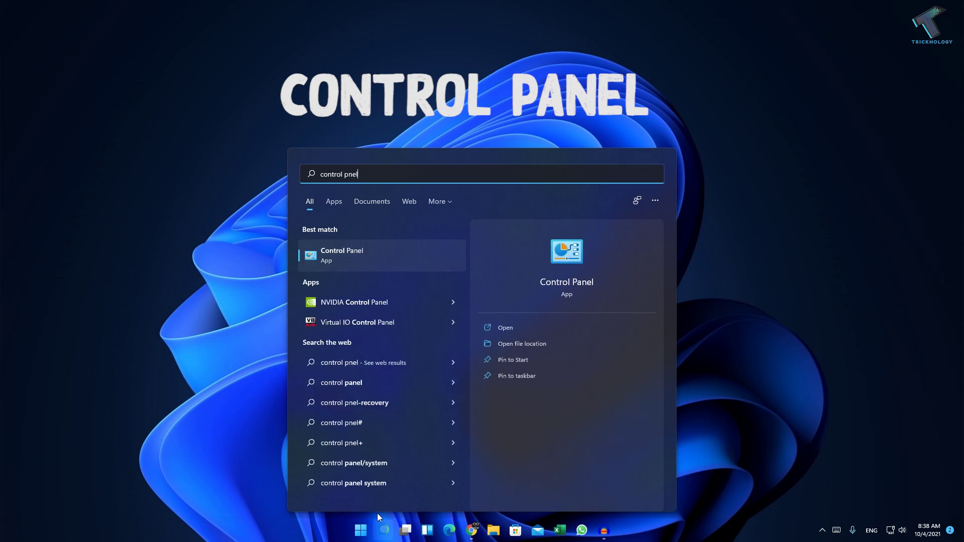
- Launch Control Panel, keep the Large icons view, and open Power Options in a restored window
{"action": "left_click", "coordinate": [365, 256]}
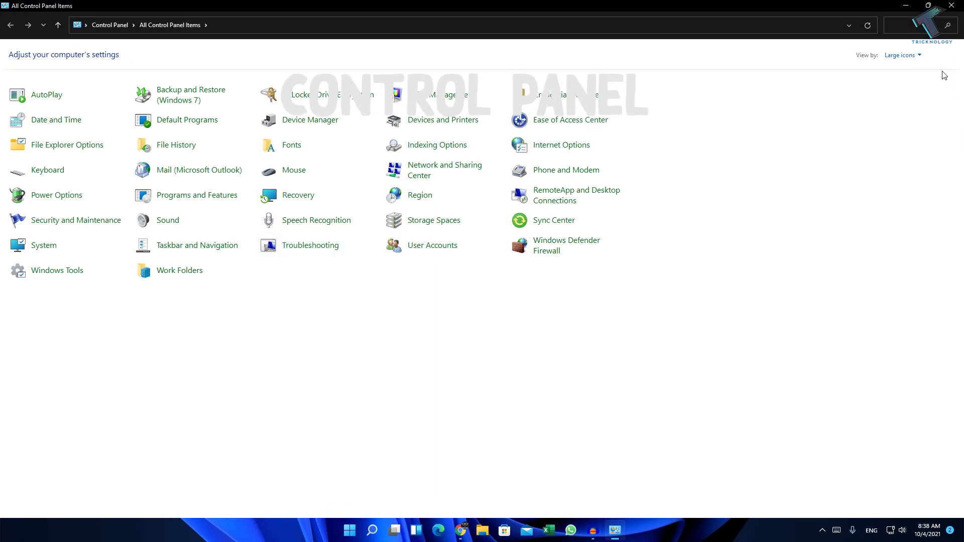
{"action": "left_click", "coordinate": [902, 56]}
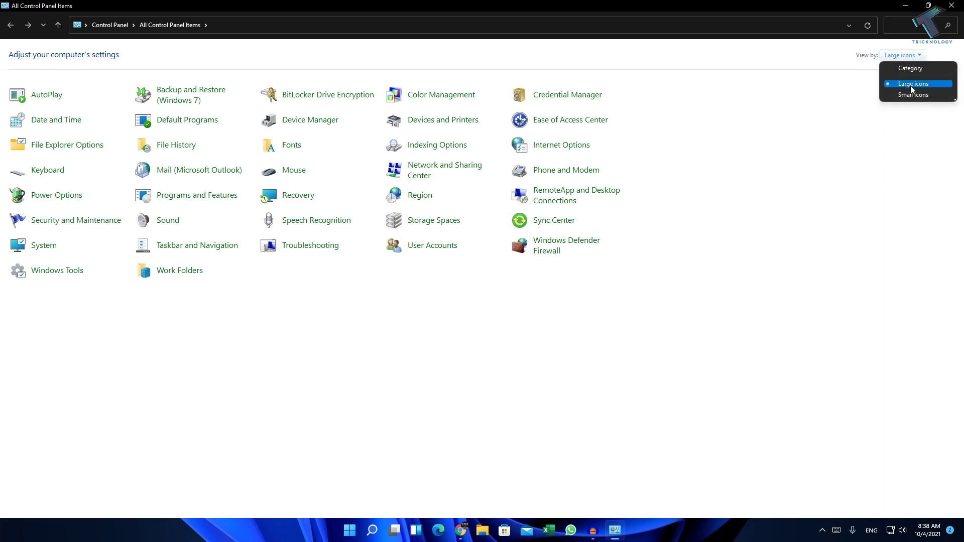
{"action": "left_click", "coordinate": [915, 84]}
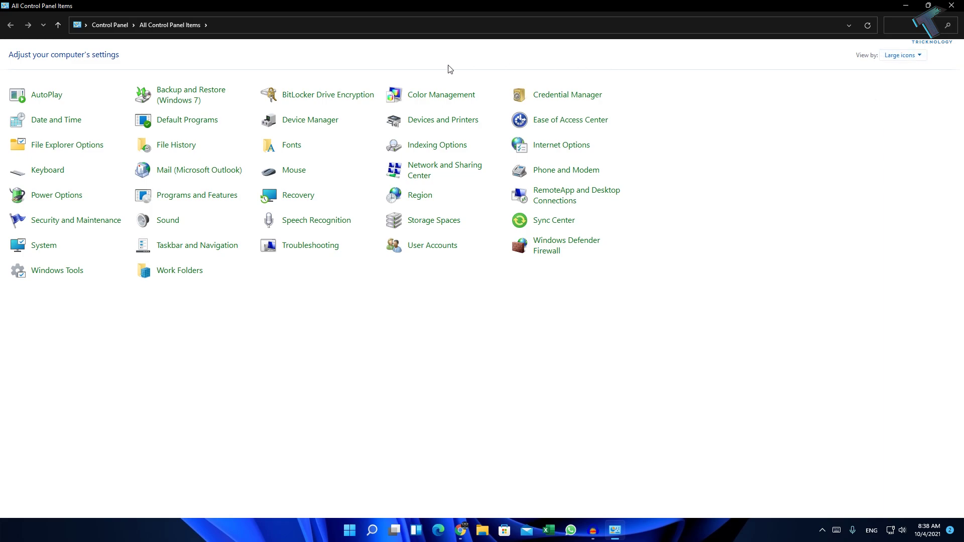
{"action": "left_click", "coordinate": [69, 200]}
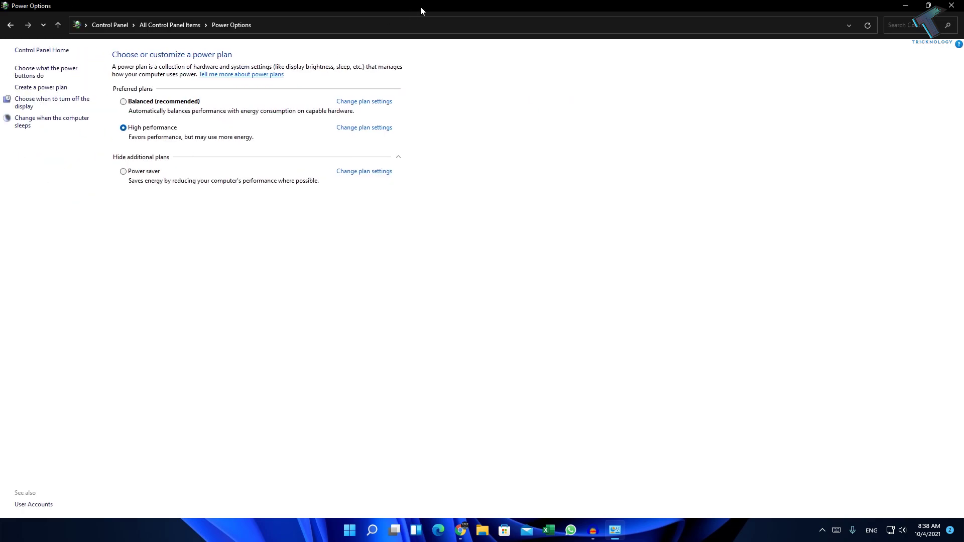
{"action": "left_click_drag", "start_coordinate": [421, 7], "coordinate": [444, 38]}
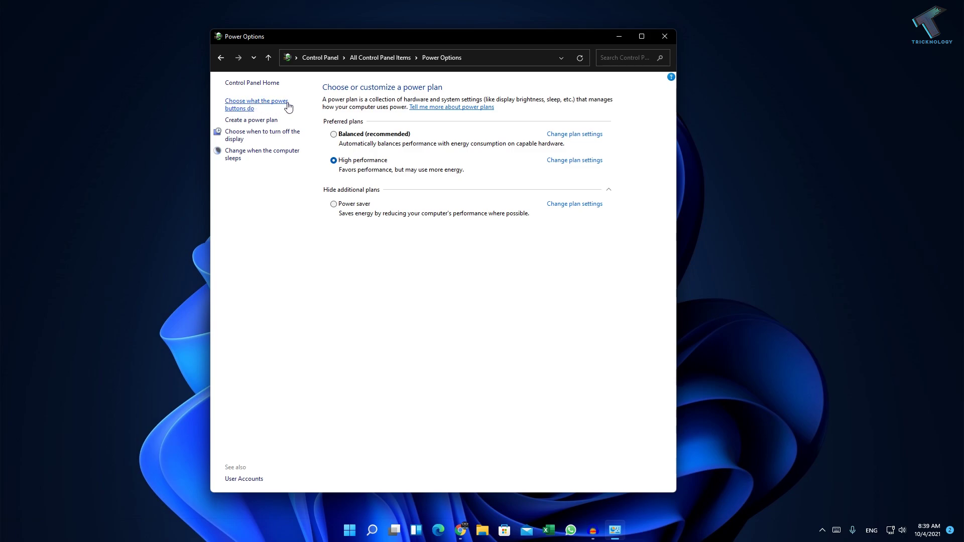
- Uncheck 'Turn on fast startup' in the power button settings and save the change
{"action": "left_click", "coordinate": [248, 110]}
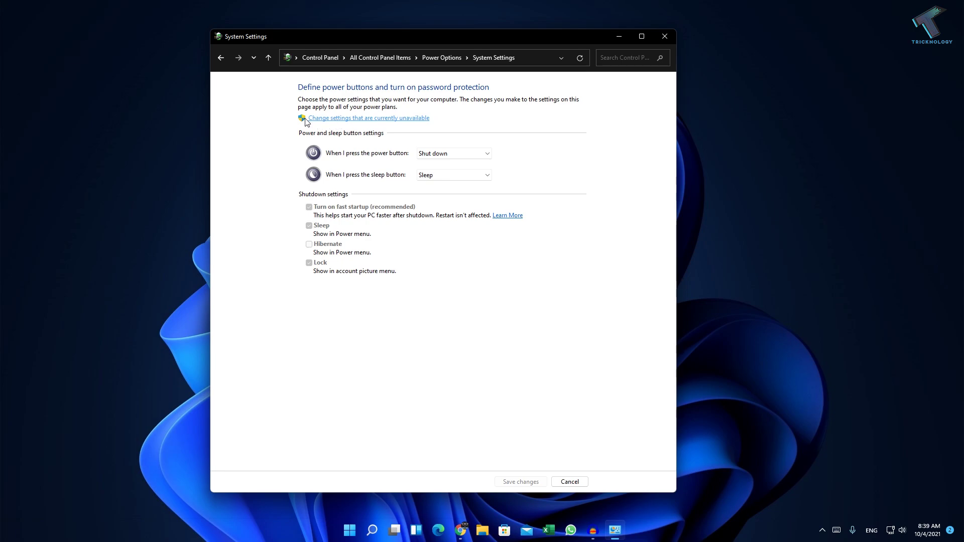
{"action": "left_click", "coordinate": [386, 121]}
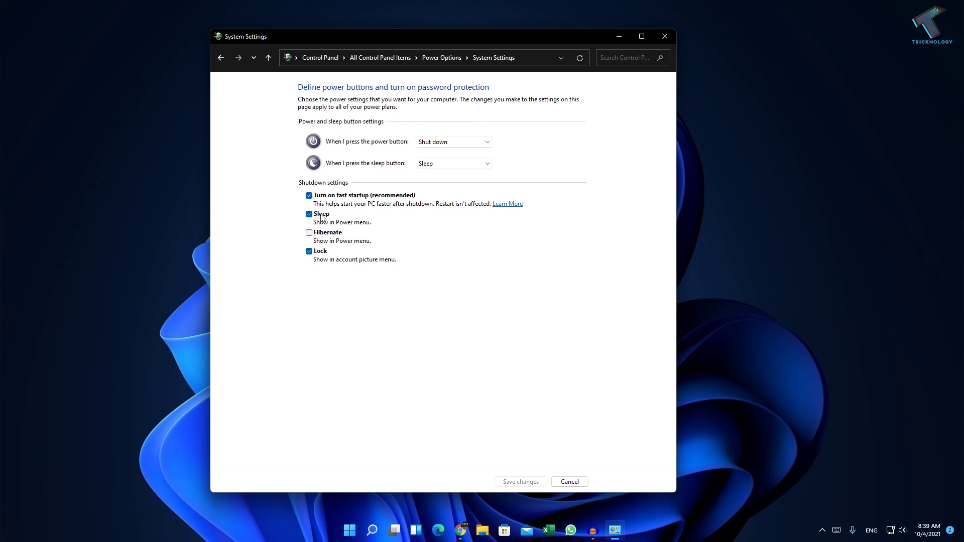
{"action": "left_click", "coordinate": [309, 196]}
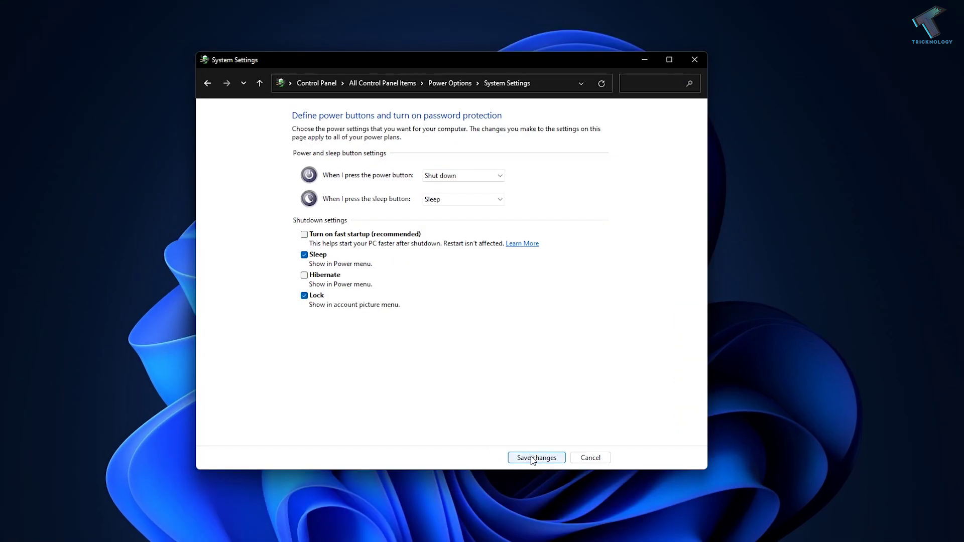
{"action": "left_click", "coordinate": [532, 457]}
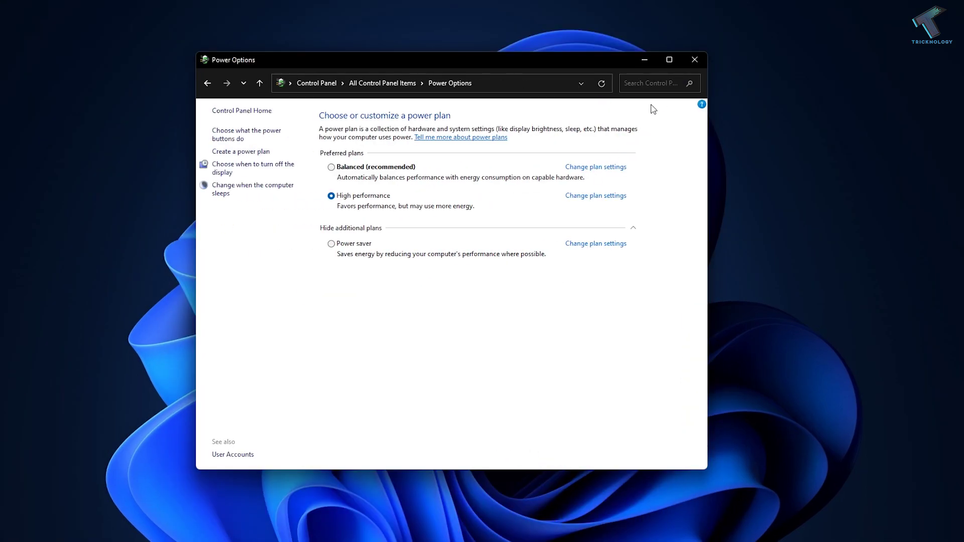
- Close Power Options and launch Registry Editor from a 'regedit' search, approving the admin prompt
{"action": "left_click", "coordinate": [694, 60]}
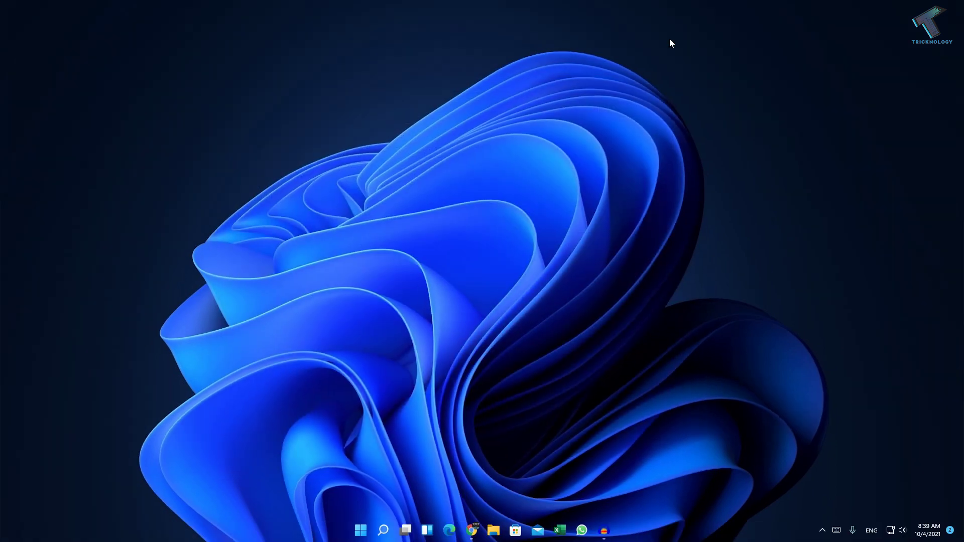
{"action": "left_click", "coordinate": [384, 529]}
{"action": "type", "text": "run"}
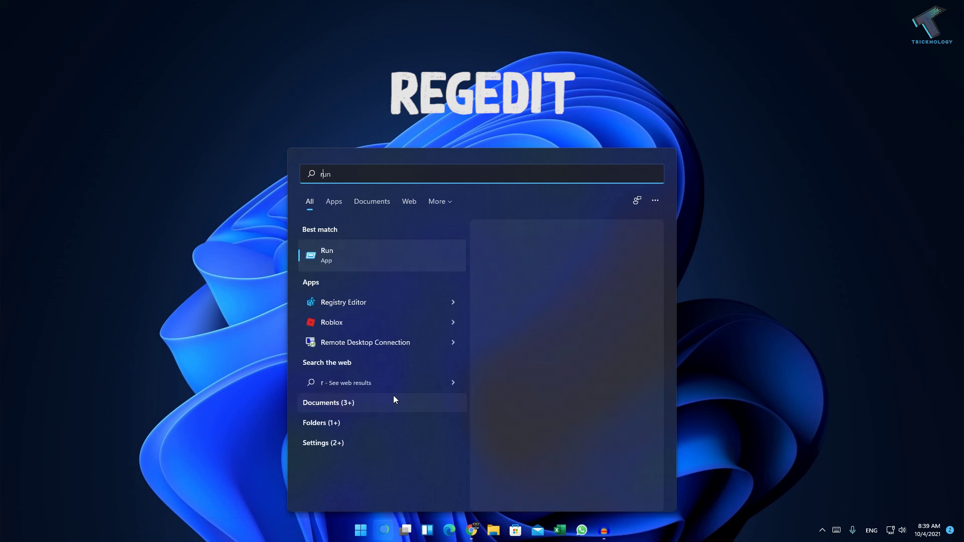
{"action": "type", "text": "egedit"}
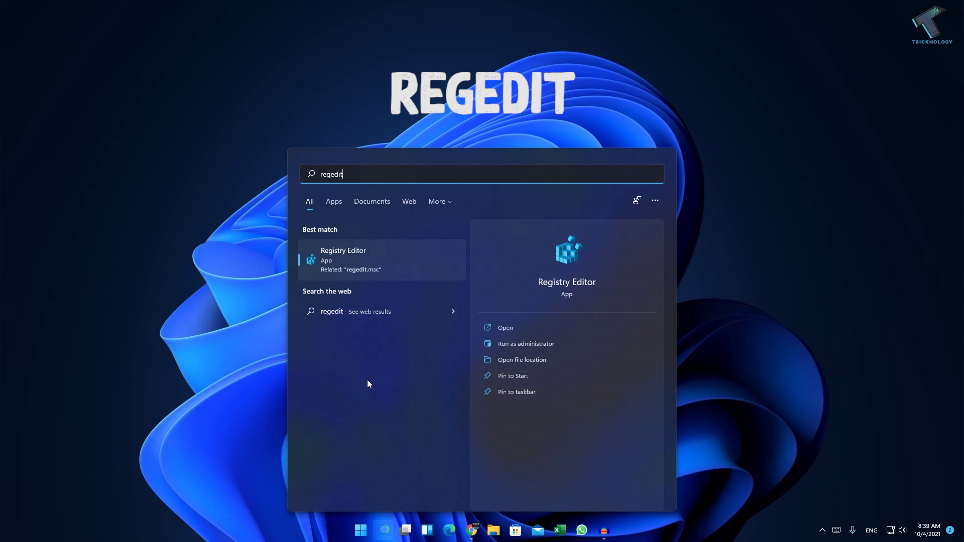
{"action": "left_click", "coordinate": [355, 259]}
{"action": "key", "text": "alt+y"}
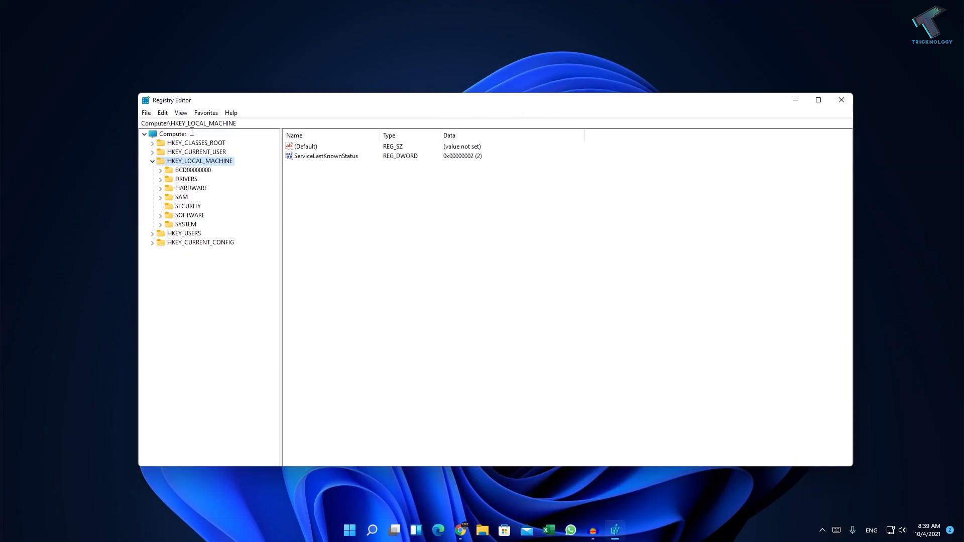
- Expand HKEY_LOCAL_MACHINE > SYSTEM > CurrentControlSet > Control in the registry tree
{"action": "left_click", "coordinate": [152, 161]}
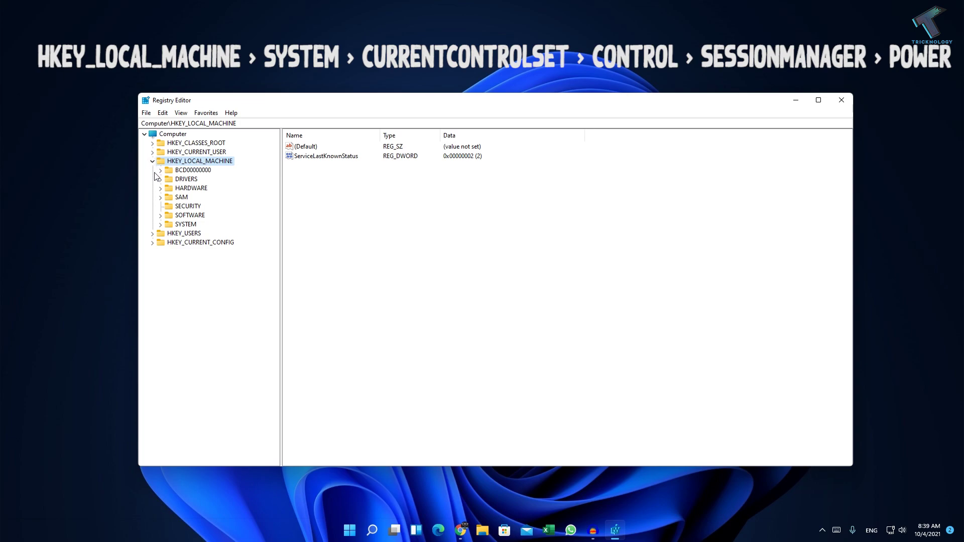
{"action": "left_click", "coordinate": [160, 225]}
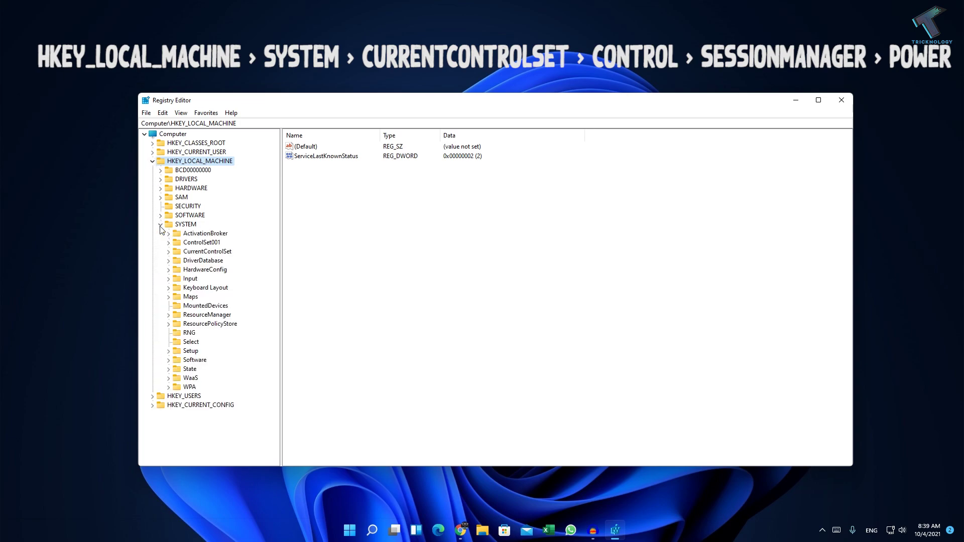
{"action": "left_click", "coordinate": [168, 253]}
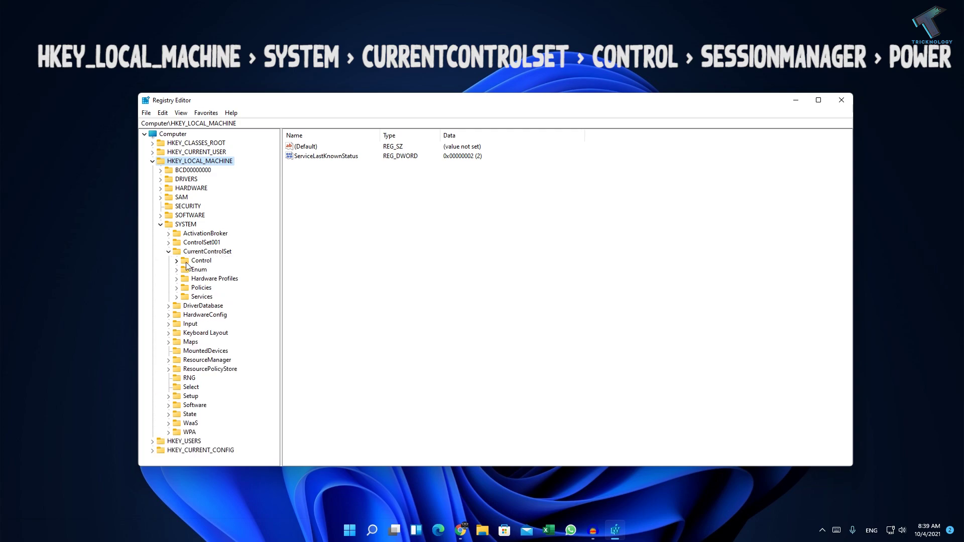
{"action": "left_click", "coordinate": [177, 261]}
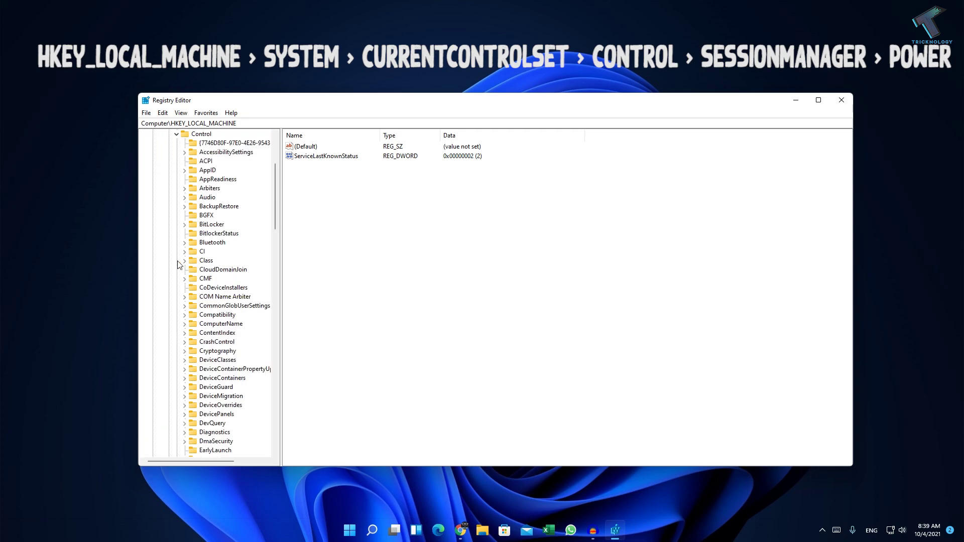
- Expand the Session Manager key under Control and list its values
{"action": "scroll", "coordinate": [217, 309], "scroll_direction": "down", "scroll_amount": 2}
{"action": "scroll", "coordinate": [217, 308], "scroll_direction": "down", "scroll_amount": 3}
{"action": "scroll", "coordinate": [217, 309], "scroll_direction": "down", "scroll_amount": 3}
{"action": "scroll", "coordinate": [217, 308], "scroll_direction": "down", "scroll_amount": 2}
{"action": "scroll", "coordinate": [217, 308], "scroll_direction": "down", "scroll_amount": 6}
{"action": "scroll", "coordinate": [217, 309], "scroll_direction": "down", "scroll_amount": 4}
{"action": "scroll", "coordinate": [217, 309], "scroll_direction": "down", "scroll_amount": 2}
{"action": "scroll", "coordinate": [229, 329], "scroll_direction": "down", "scroll_amount": 1}
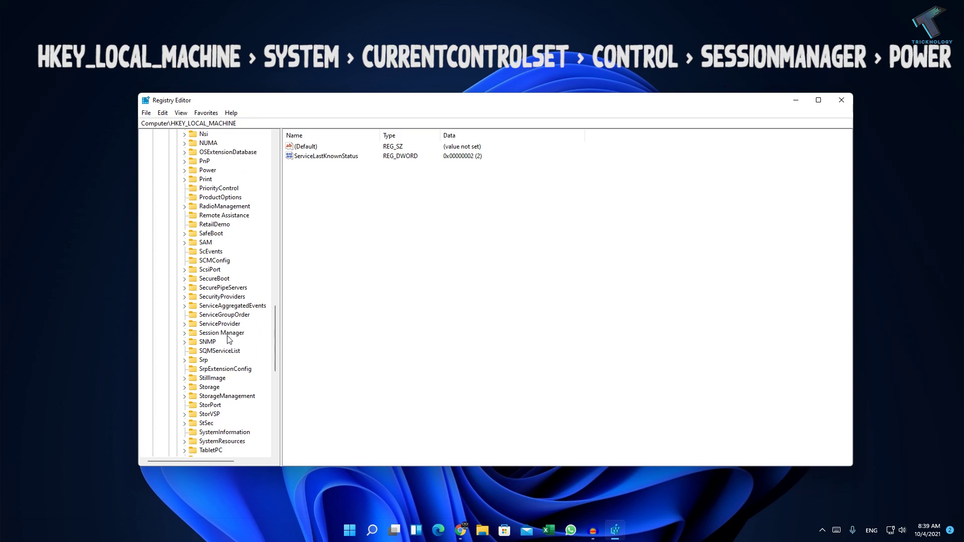
{"action": "left_click", "coordinate": [184, 333]}
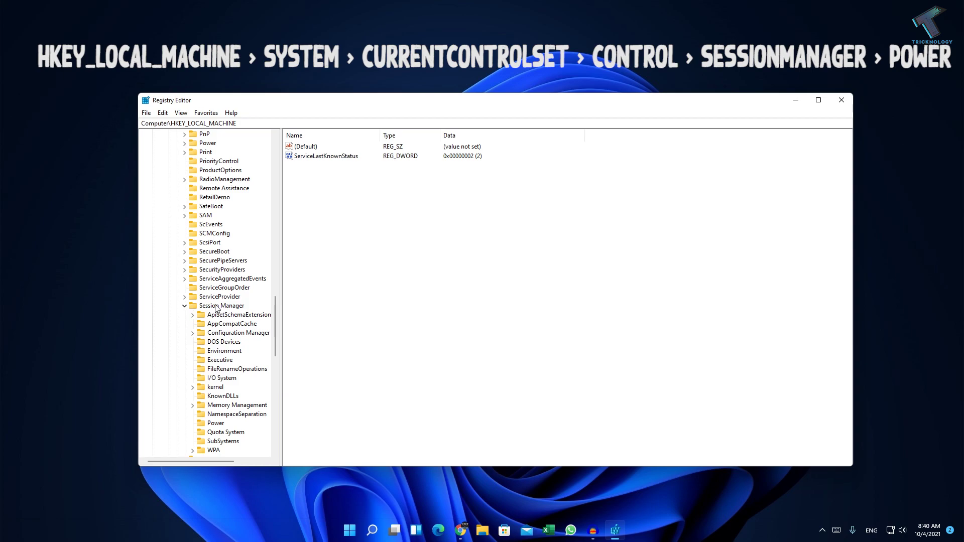
{"action": "left_click", "coordinate": [240, 307]}
{"action": "scroll", "coordinate": [229, 311], "scroll_direction": "down", "scroll_amount": 1}
{"action": "scroll", "coordinate": [228, 311], "scroll_direction": "down", "scroll_amount": 1}
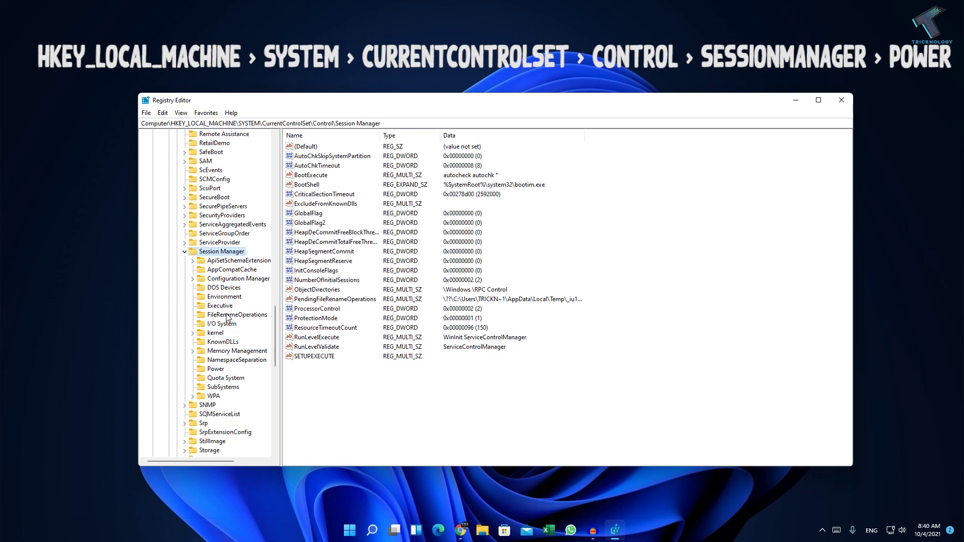
- In the Session Manager Power key, change HiberbootEnabled's value data to 0
{"action": "left_click", "coordinate": [215, 370]}
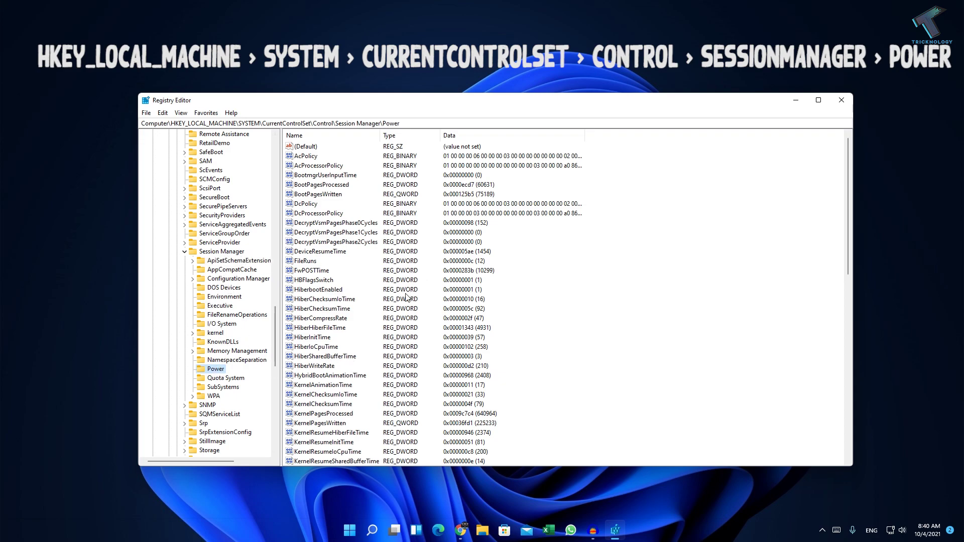
{"action": "scroll", "coordinate": [397, 318], "scroll_direction": "down", "scroll_amount": 1}
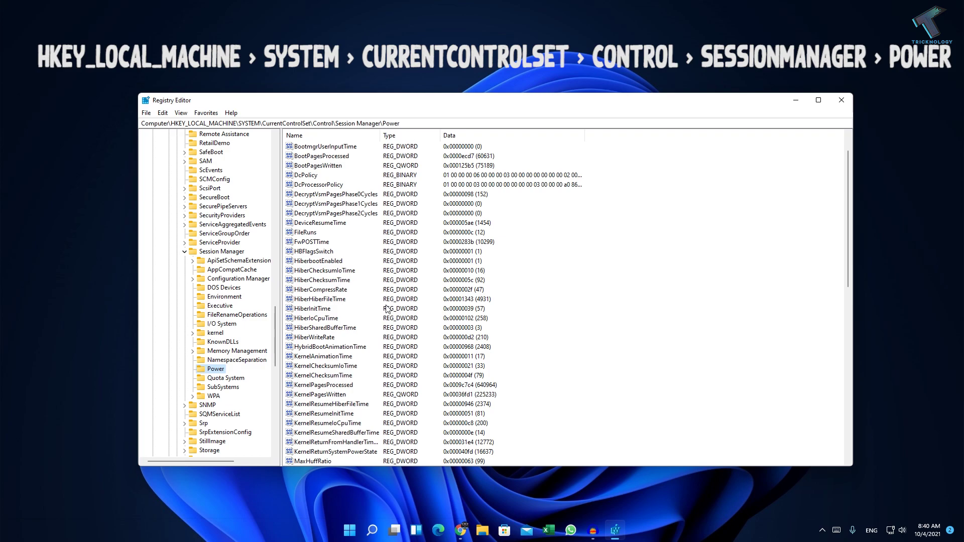
{"action": "double_click", "coordinate": [331, 265]}
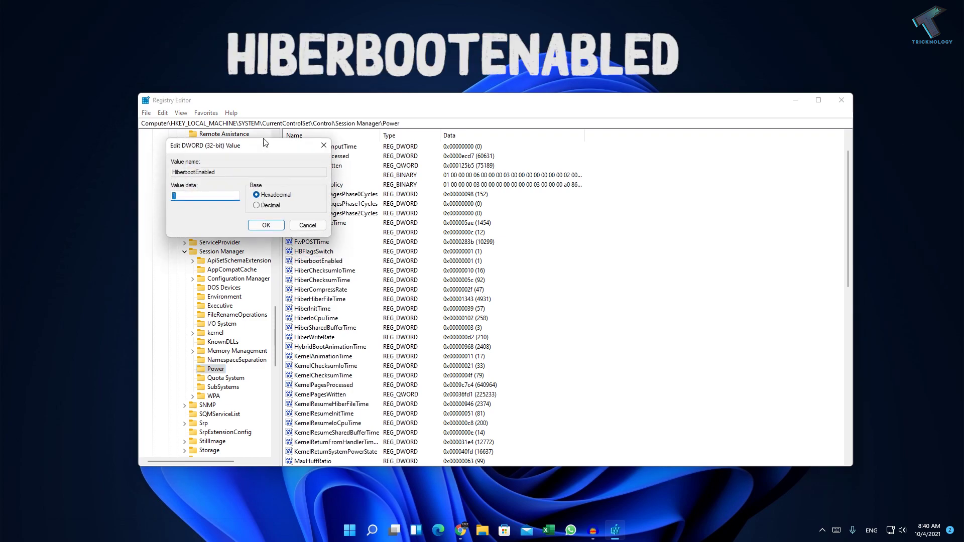
{"action": "left_click_drag", "start_coordinate": [265, 142], "coordinate": [381, 163]}
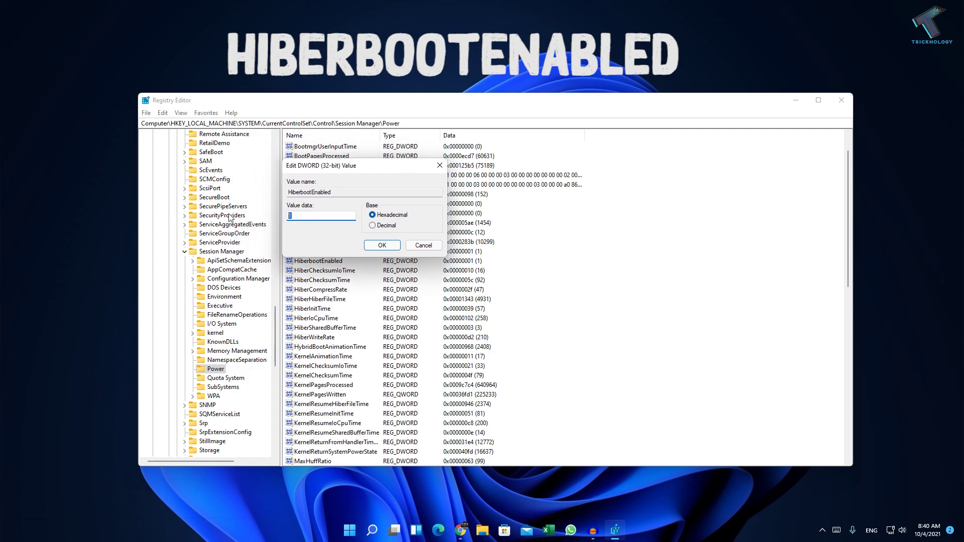
{"action": "left_click", "coordinate": [379, 249]}
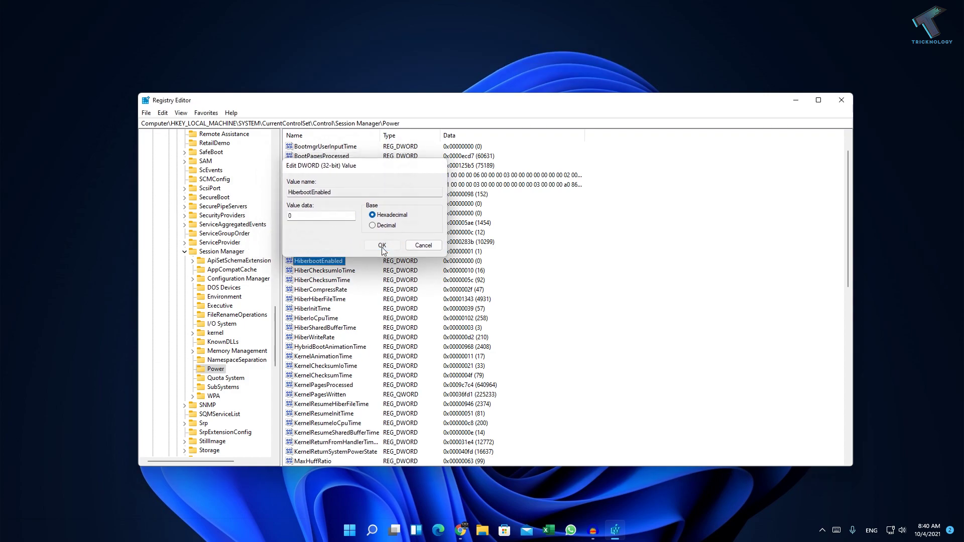
- Close Registry Editor and open Network Connections by searching 'ncpa.cpl'
{"action": "left_click", "coordinate": [842, 100]}
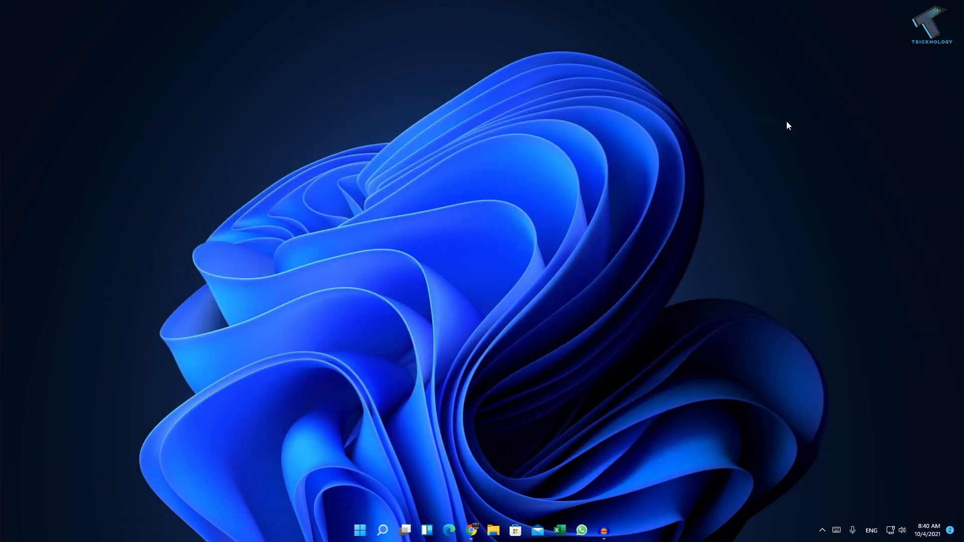
{"action": "left_click", "coordinate": [385, 523]}
{"action": "type", "text": "n"}
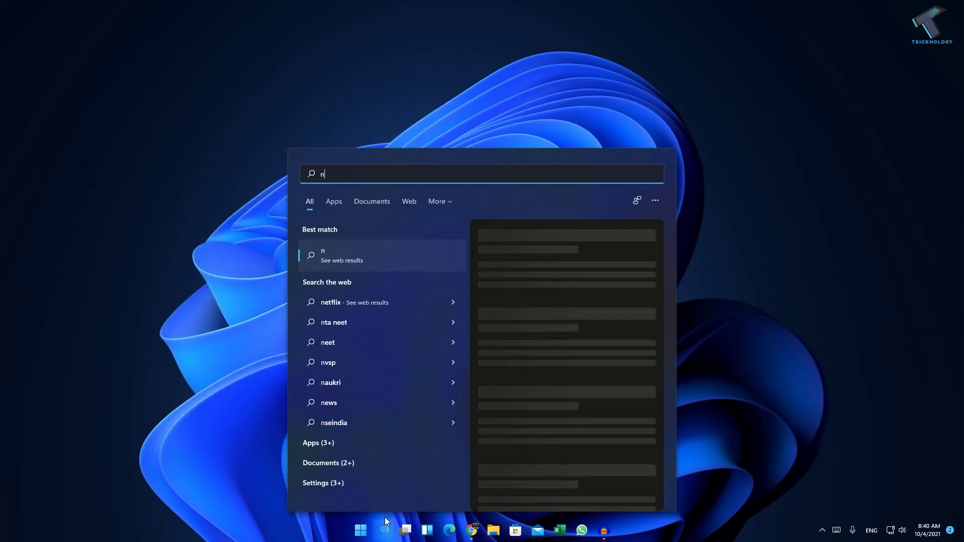
{"action": "type", "text": "c"}
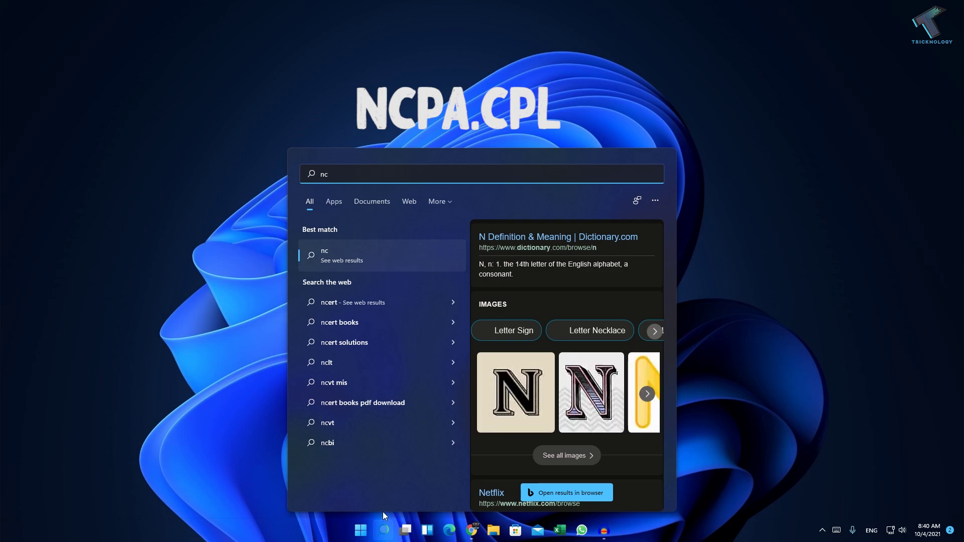
{"action": "type", "text": "pa.c"}
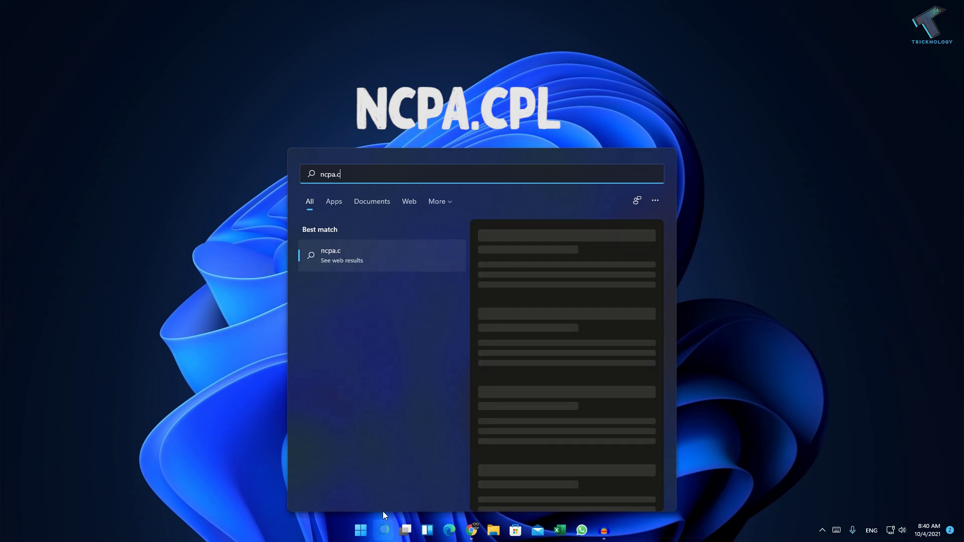
{"action": "type", "text": "pl"}
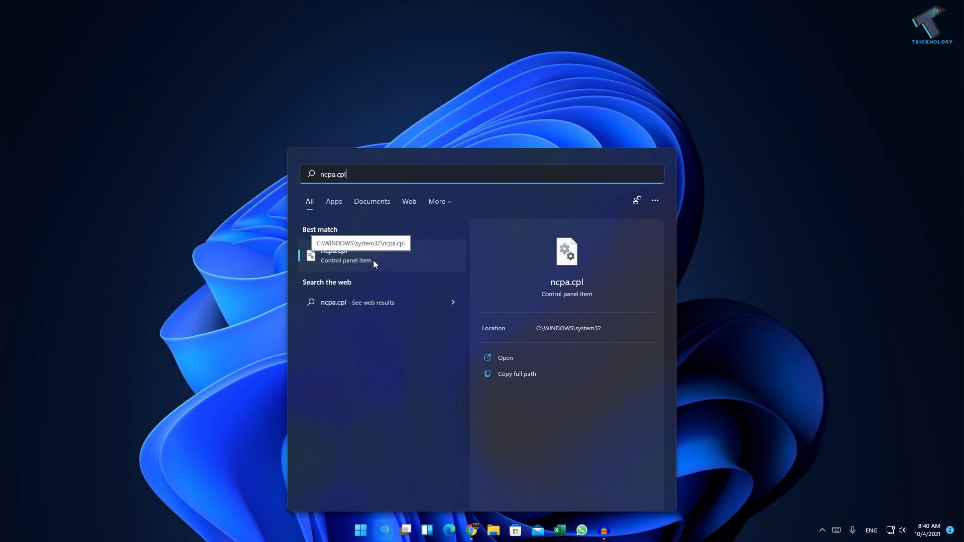
{"action": "left_click", "coordinate": [373, 261]}
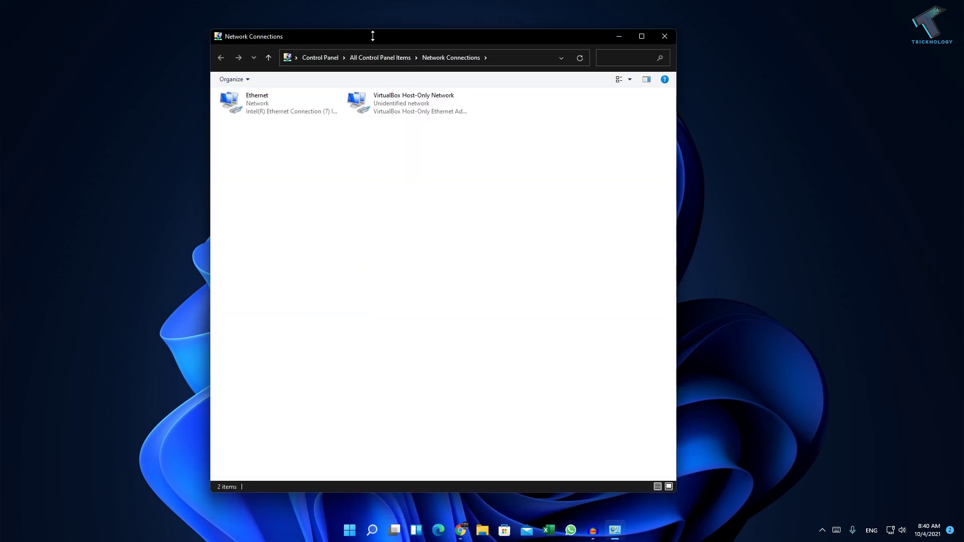
- From the Ethernet connection's Properties, open the Intel I219-V adapter's Configure settings
{"action": "mouse_move", "coordinate": [372, 36]}
{"action": "left_mouse_down"}
{"action": "mouse_move", "coordinate": [377, 107]}
{"action": "mouse_move", "coordinate": [496, 115]}
{"action": "left_mouse_up"}
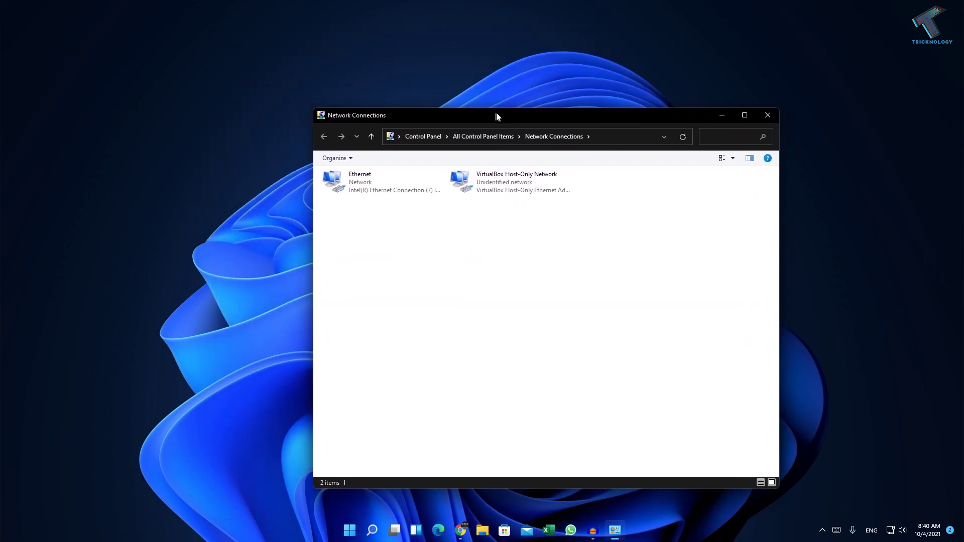
{"action": "right_click", "coordinate": [353, 184]}
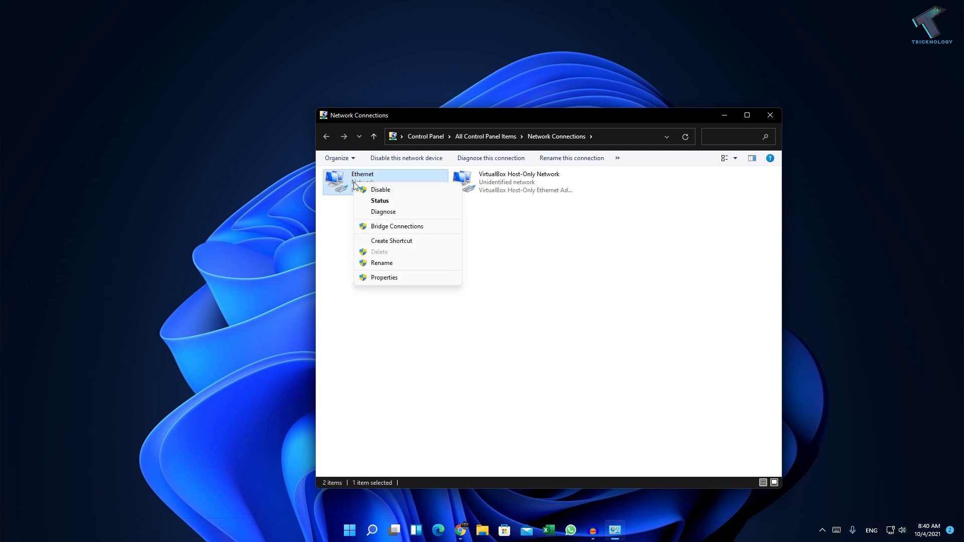
{"action": "left_click", "coordinate": [387, 282]}
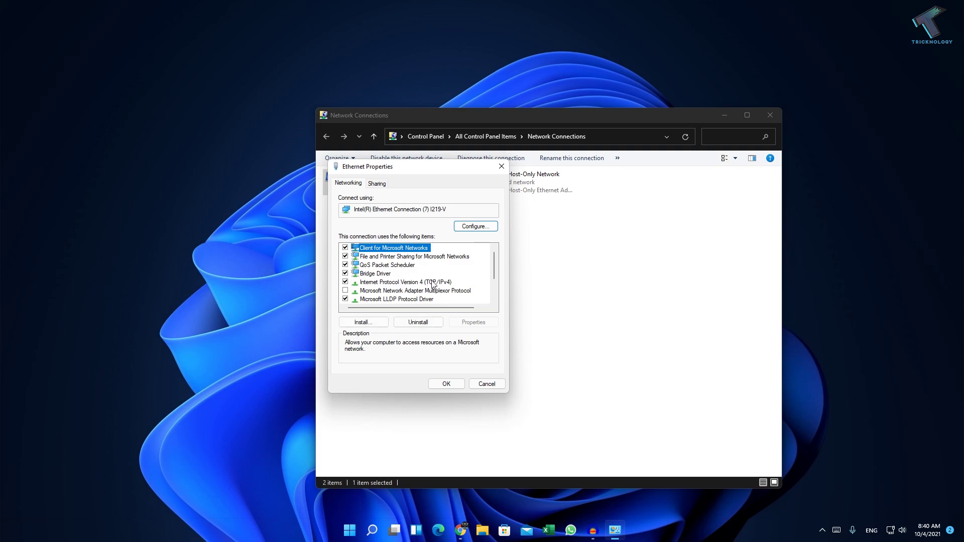
{"action": "left_click", "coordinate": [433, 284]}
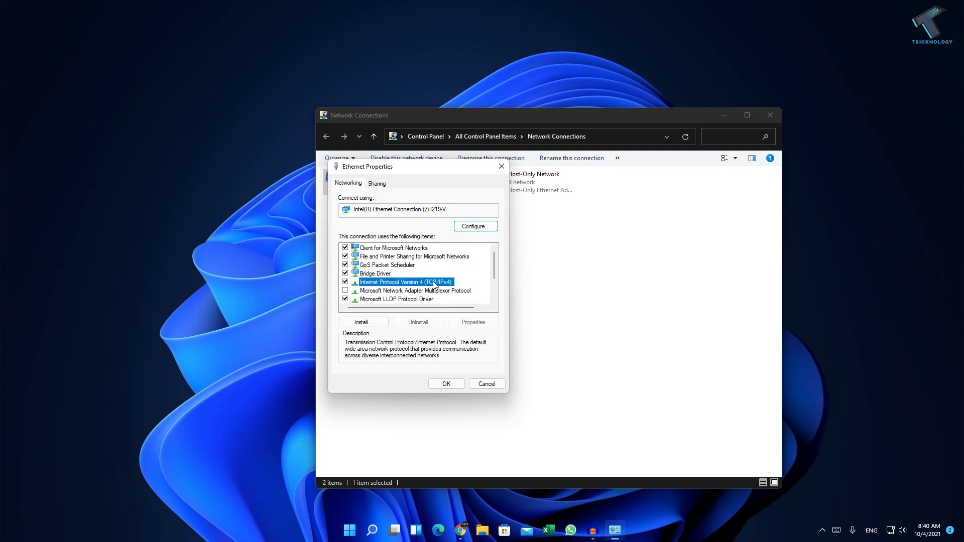
{"action": "left_click", "coordinate": [482, 229]}
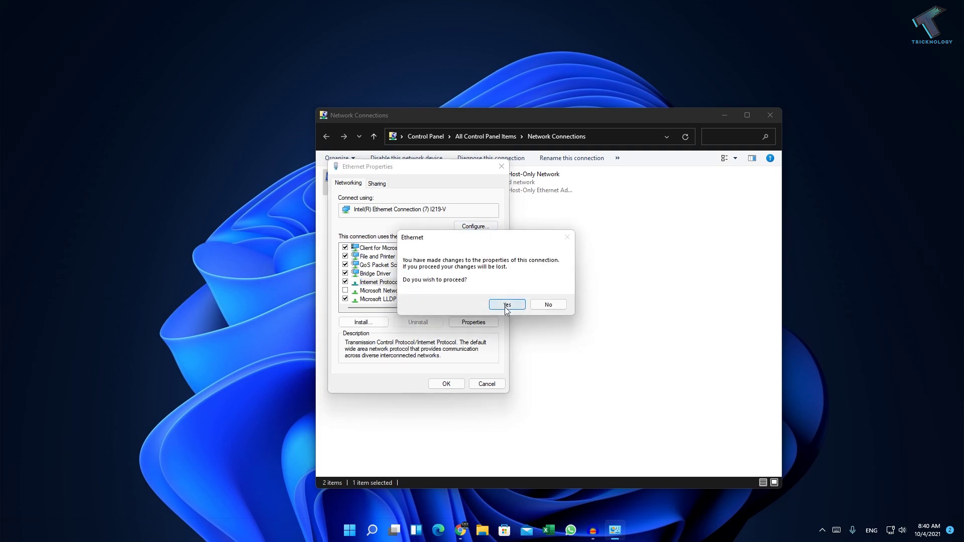
{"action": "left_click", "coordinate": [507, 305]}
- Uncheck 'Allow this device to wake the computer', confirm with OK, and close Network Connections
{"action": "left_click_drag", "start_coordinate": [153, 30], "coordinate": [446, 158]}
{"action": "left_click", "coordinate": [475, 176]}
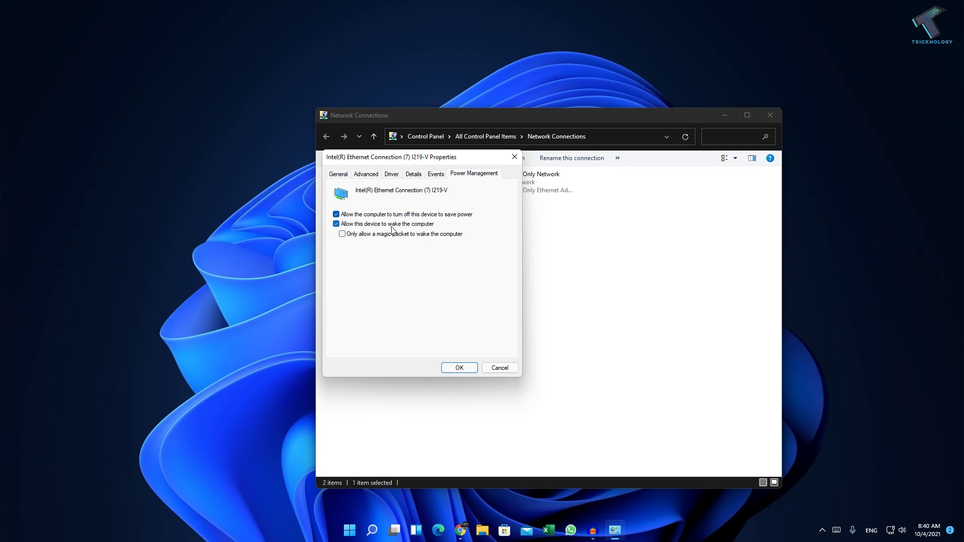
{"action": "left_click", "coordinate": [338, 226]}
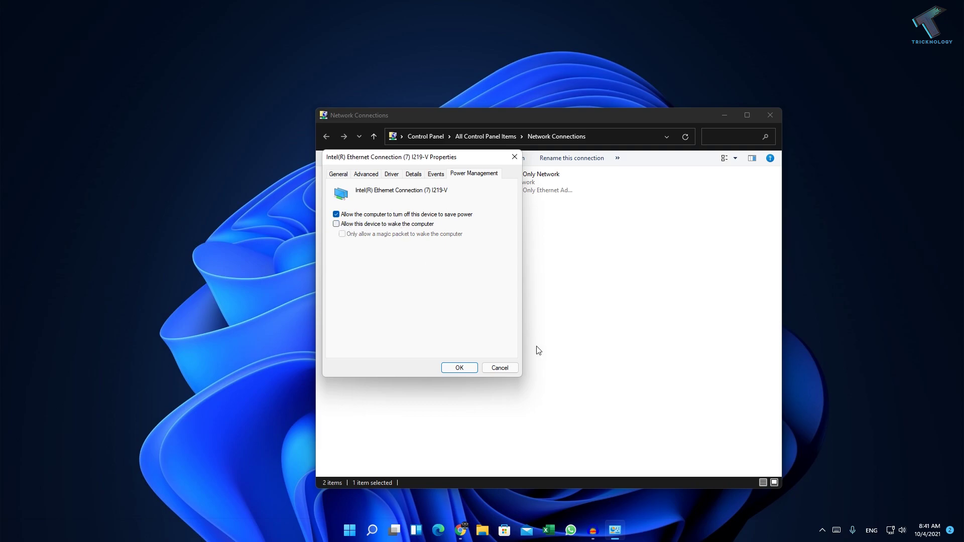
{"action": "left_click", "coordinate": [459, 370]}
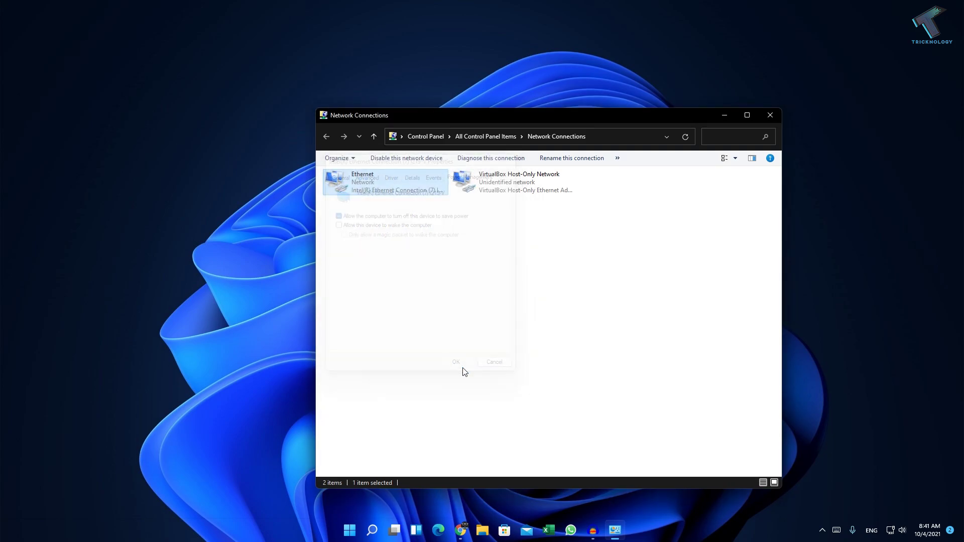
{"action": "left_click", "coordinate": [769, 118]}
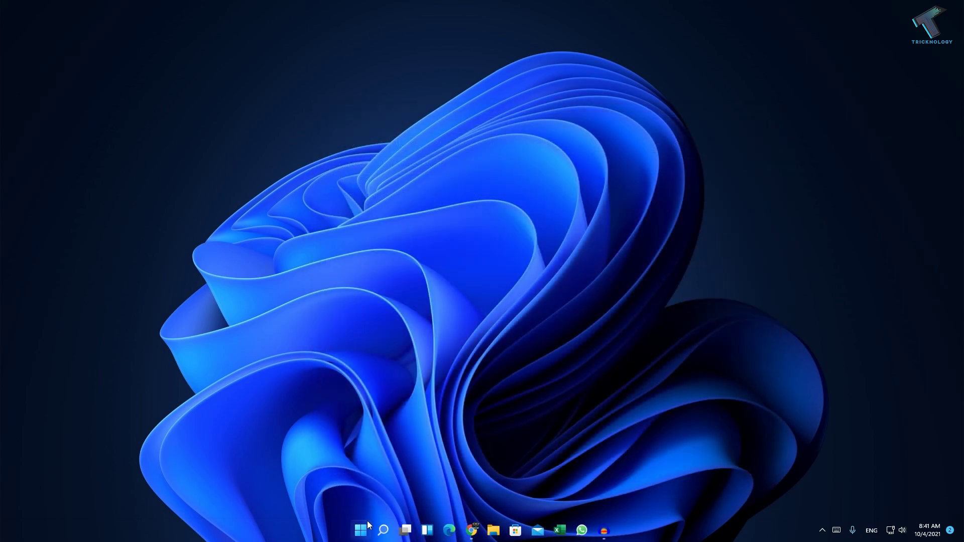